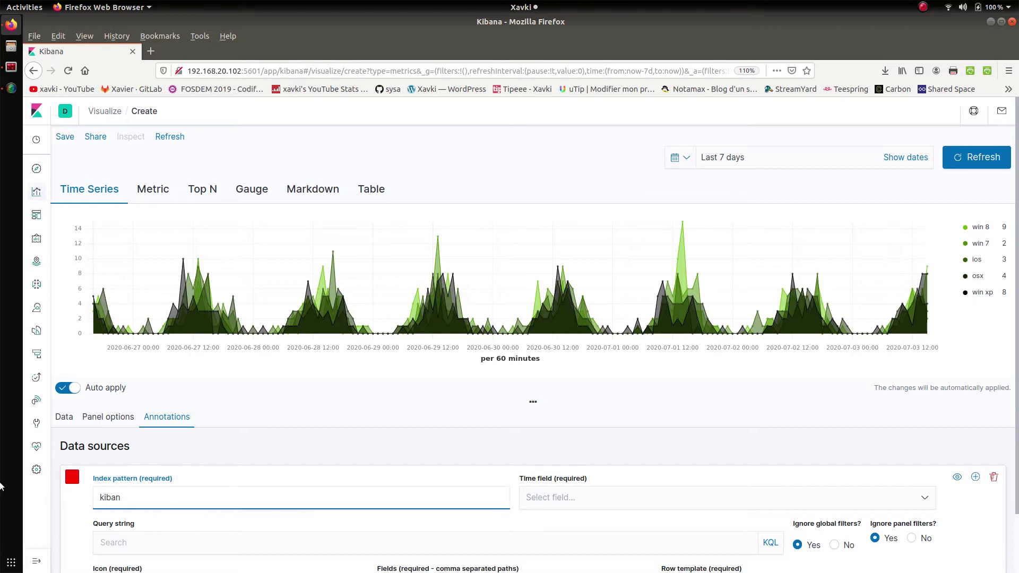
text(*)
key(Left)
text(a)
click(669, 497)
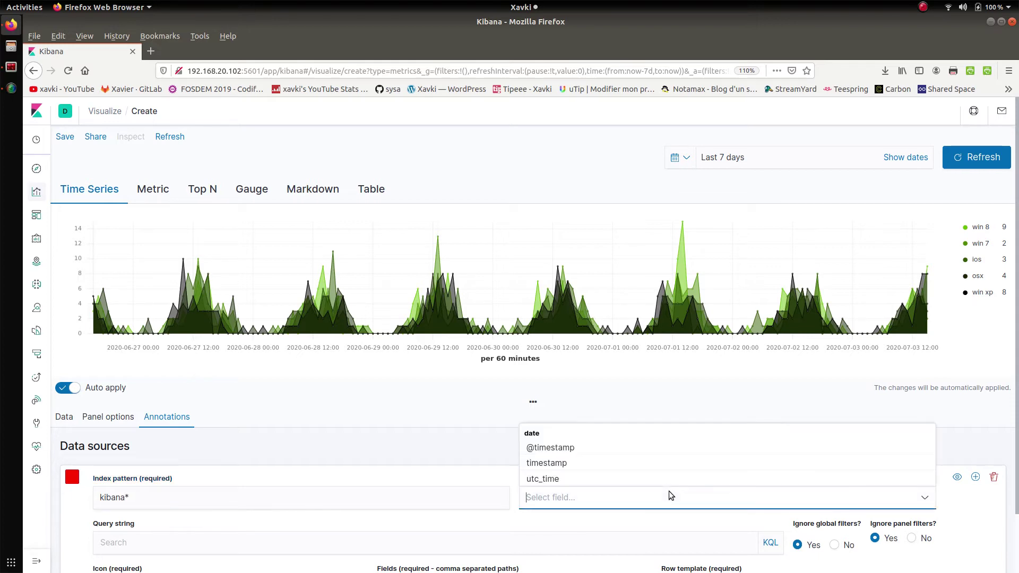
click(566, 450)
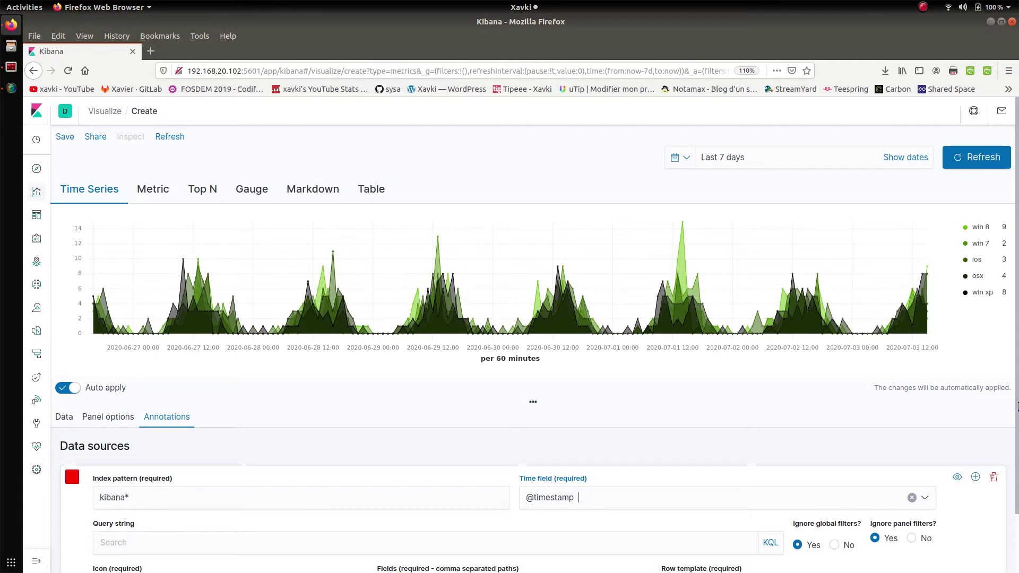
Step: Filter the annotation with the query string "response : 503"
scroll(700, 442, down, 2)
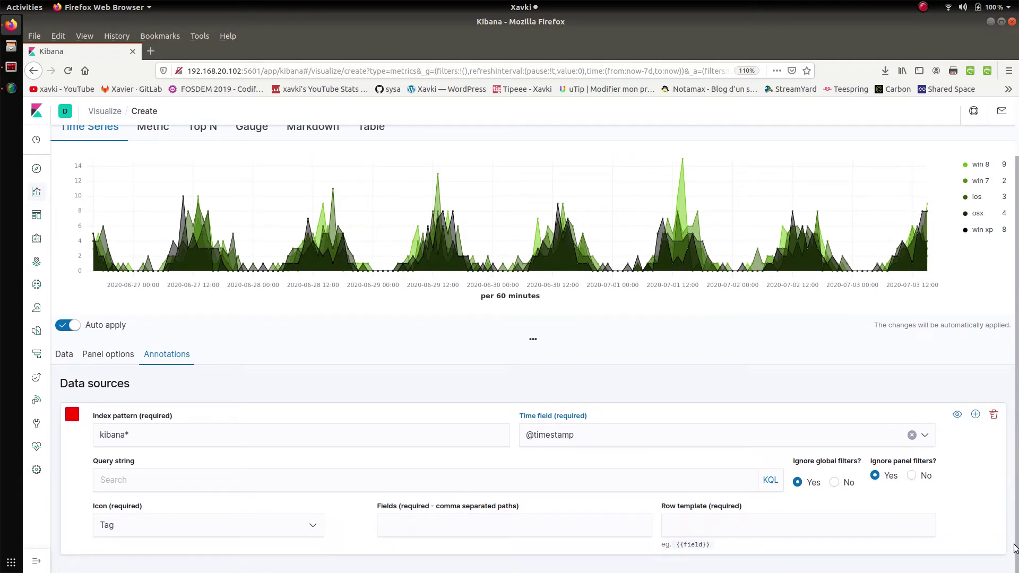
click(585, 482)
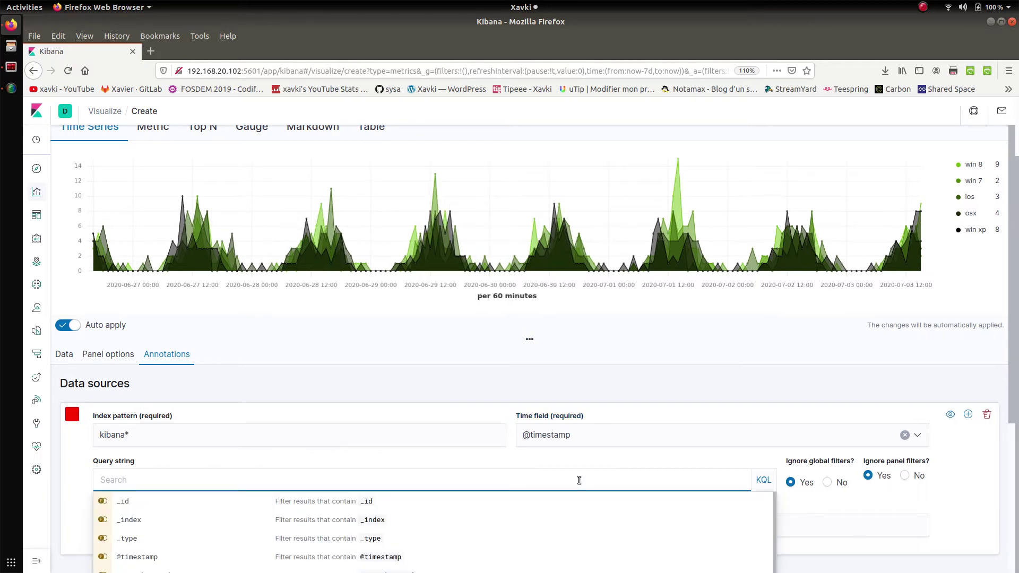
text(re)
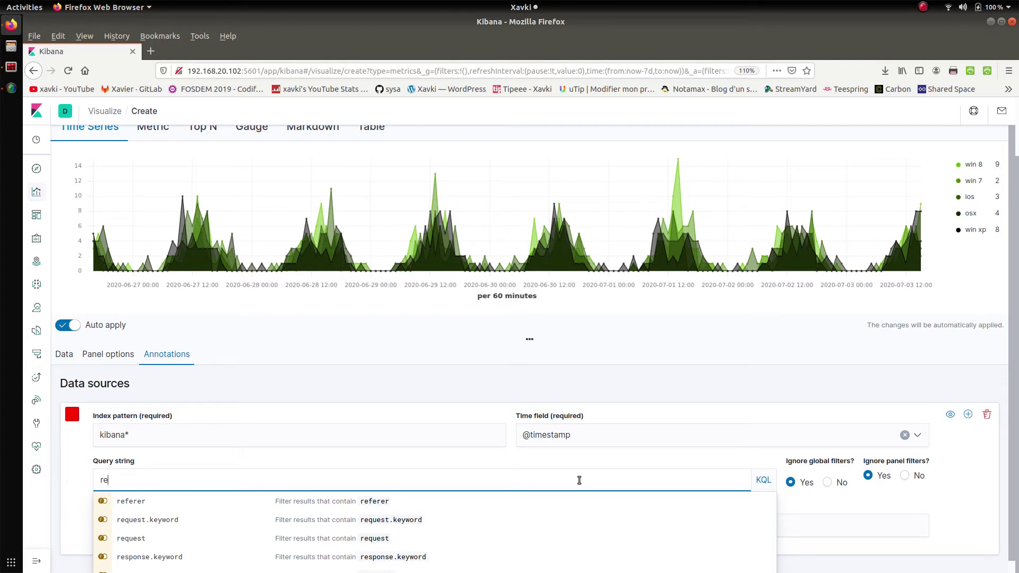
text(s)
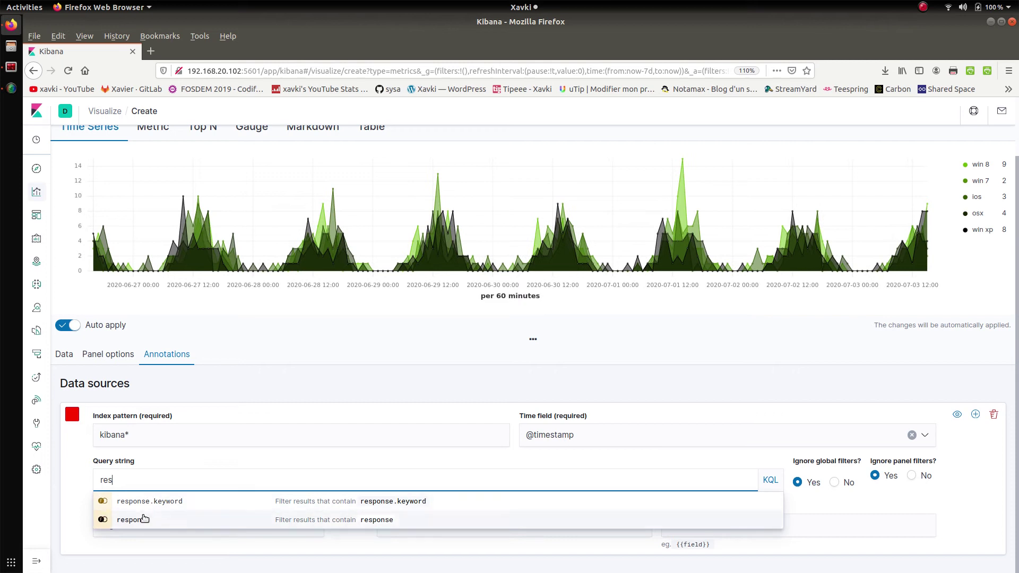
click(133, 520)
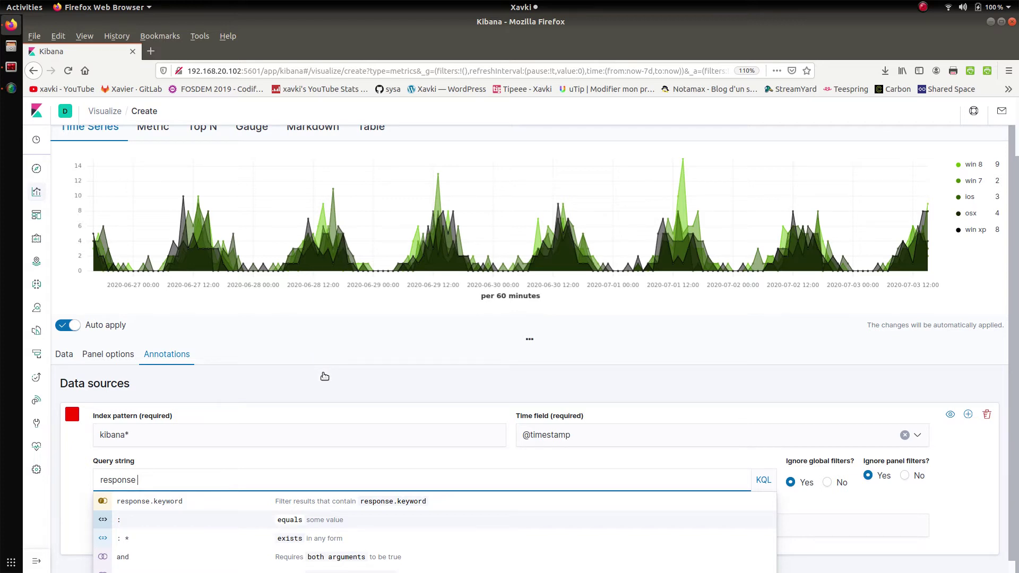
text(: 503)
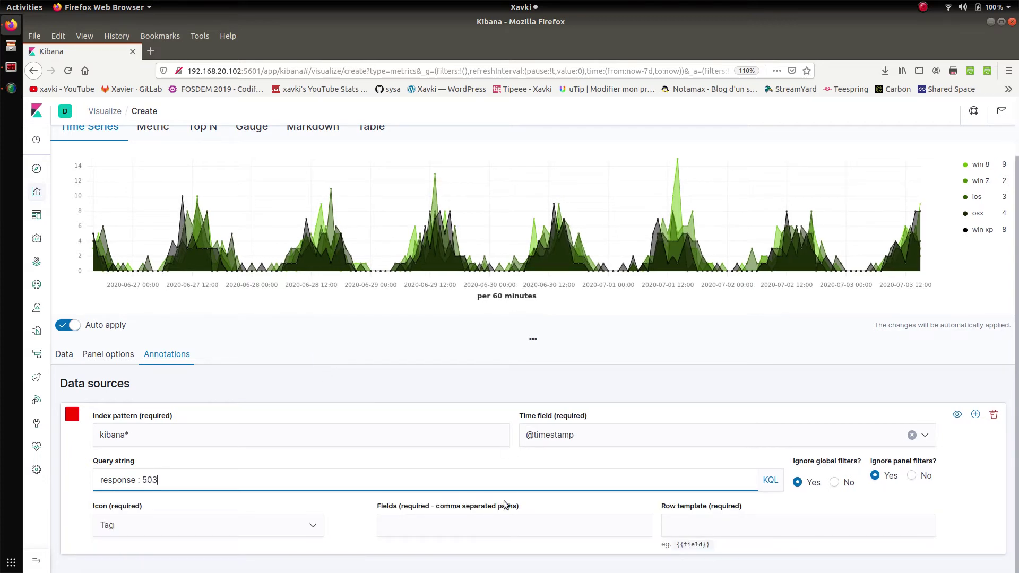
Step: Change the annotation's icon to Bell
click(276, 525)
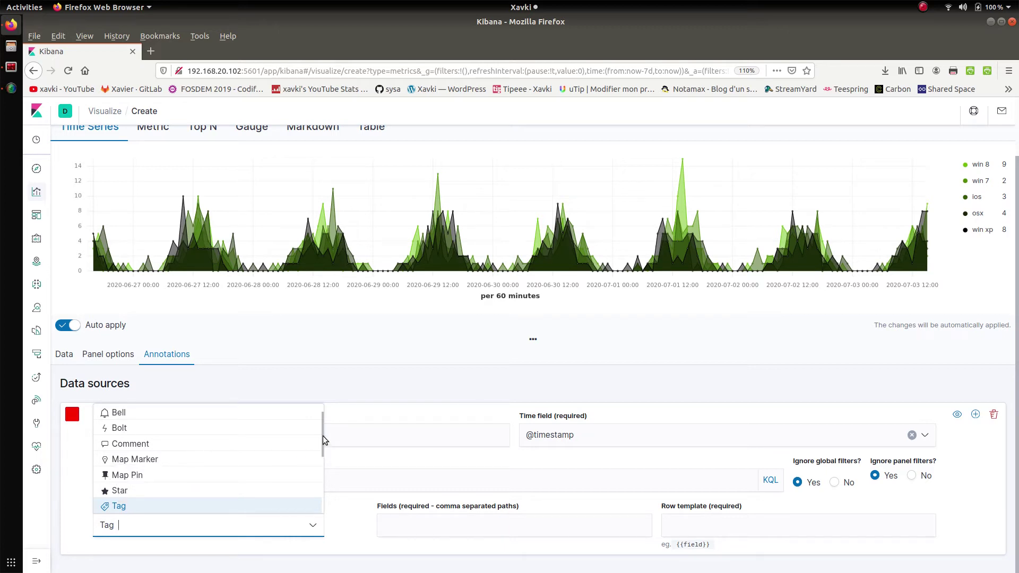
scroll(322, 440, down, 1)
scroll(320, 445, up, 2)
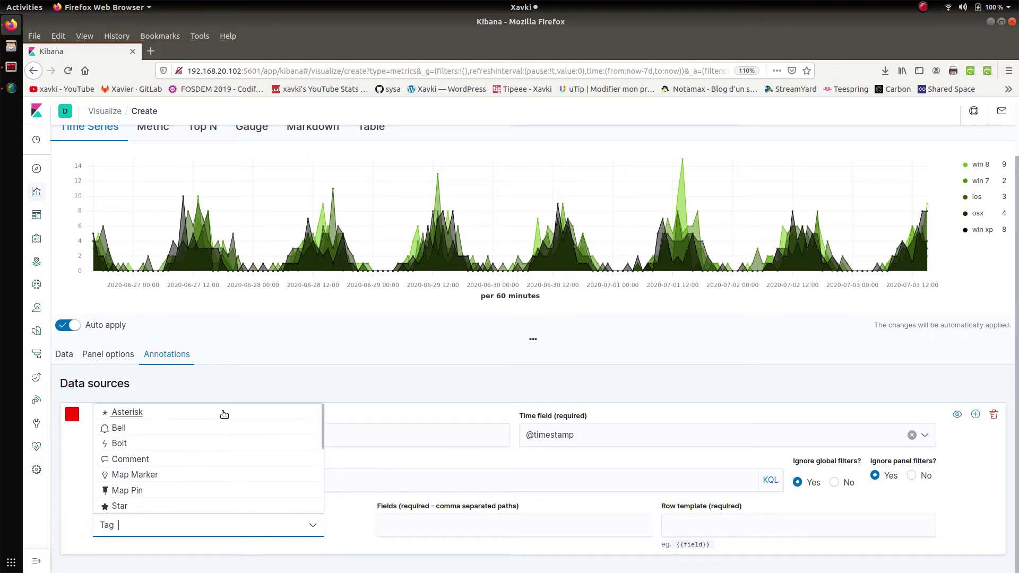
click(117, 429)
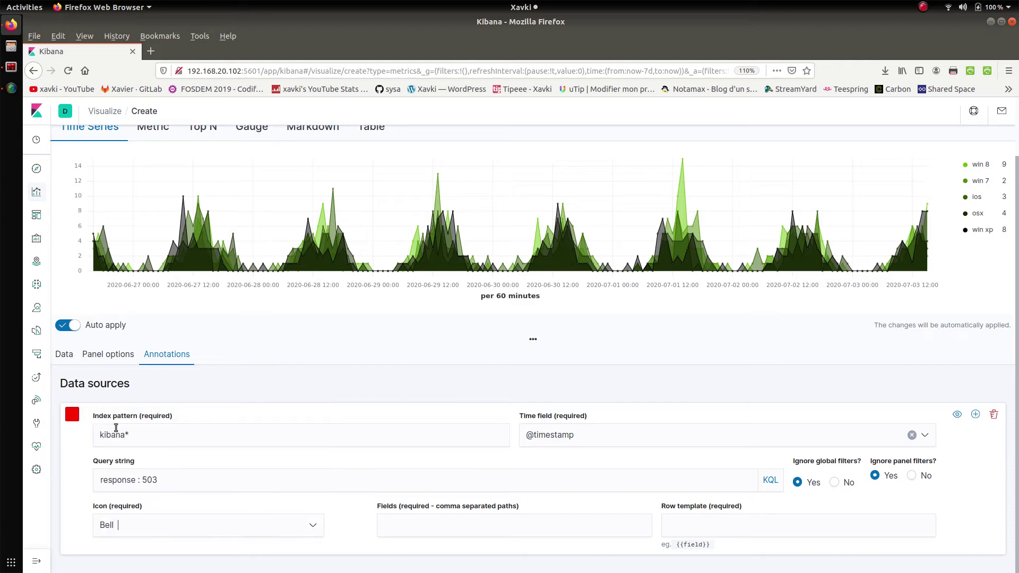
Step: Set the annotation's fields to host and its row template to "Erreur 503 : {{host}}"
click(466, 518)
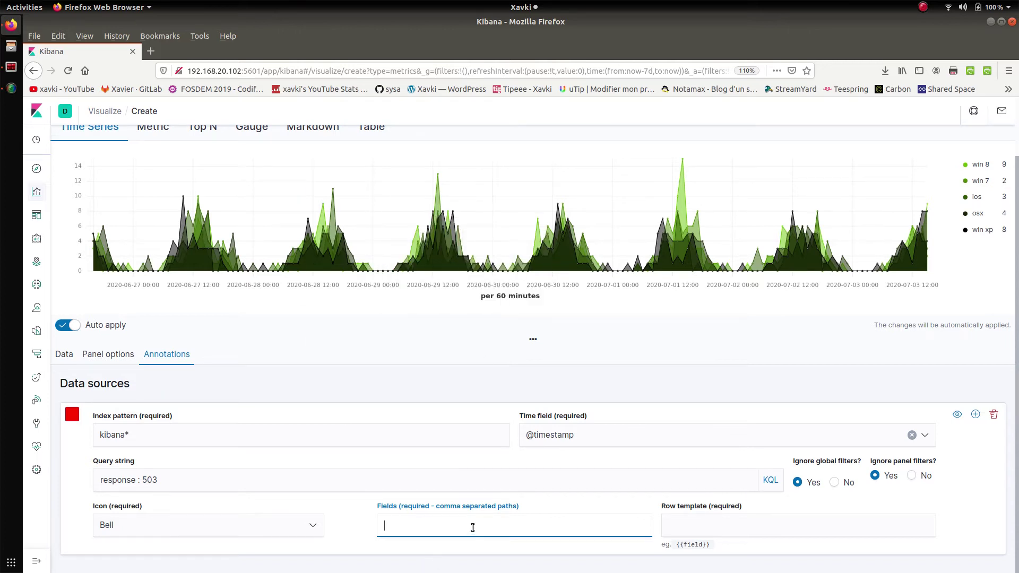
text(hostst)
key(BackSpace)
key(BackSpace)
click(717, 526)
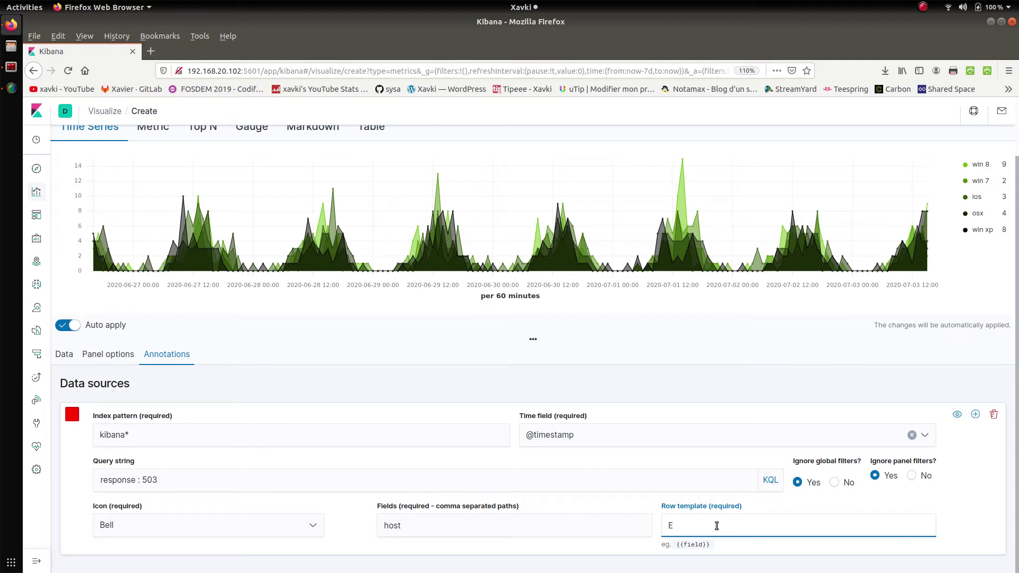
text(Erreur 503 )
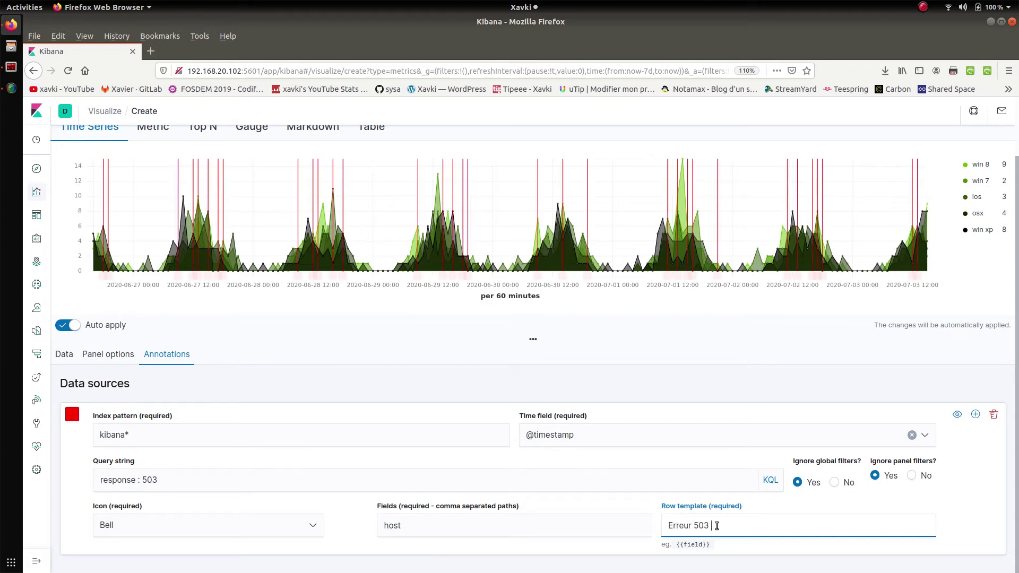
text(: {{host}})
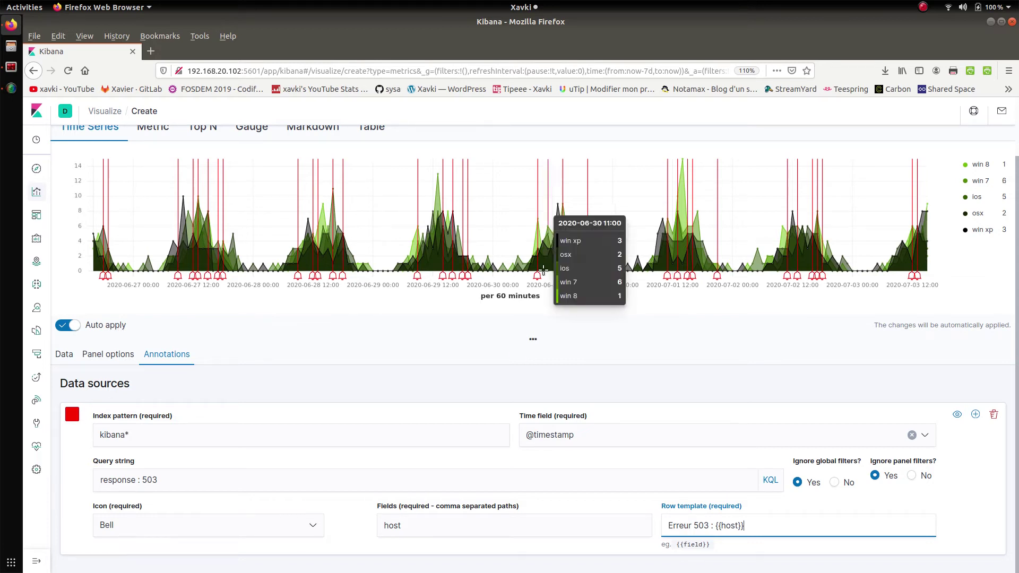
Step: Set the time range to the last 24 hours and inspect the 503 annotation markers on the chart
scroll(1018, 419, up, 2)
right_click(792, 204)
click(684, 158)
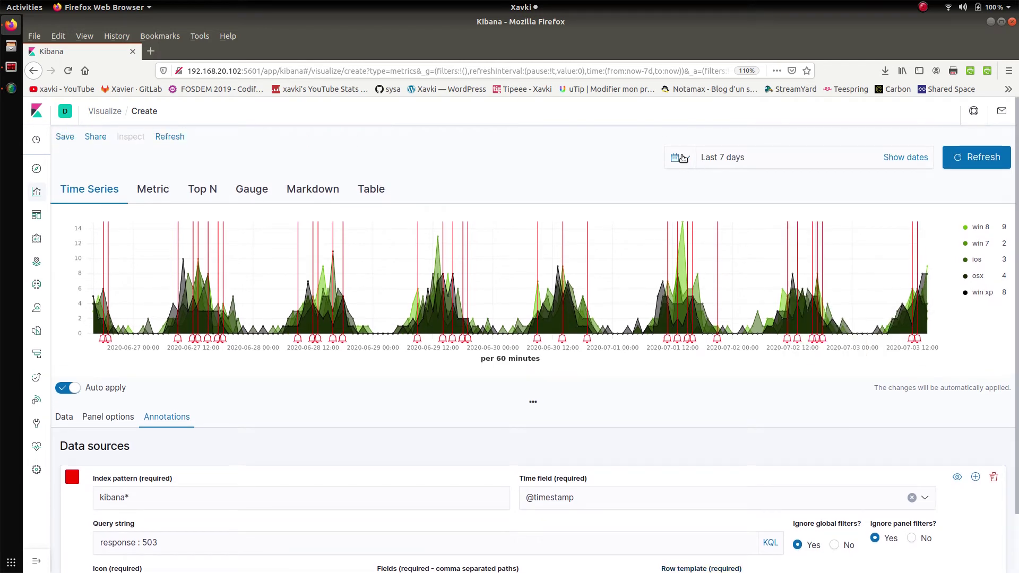
click(683, 158)
click(816, 257)
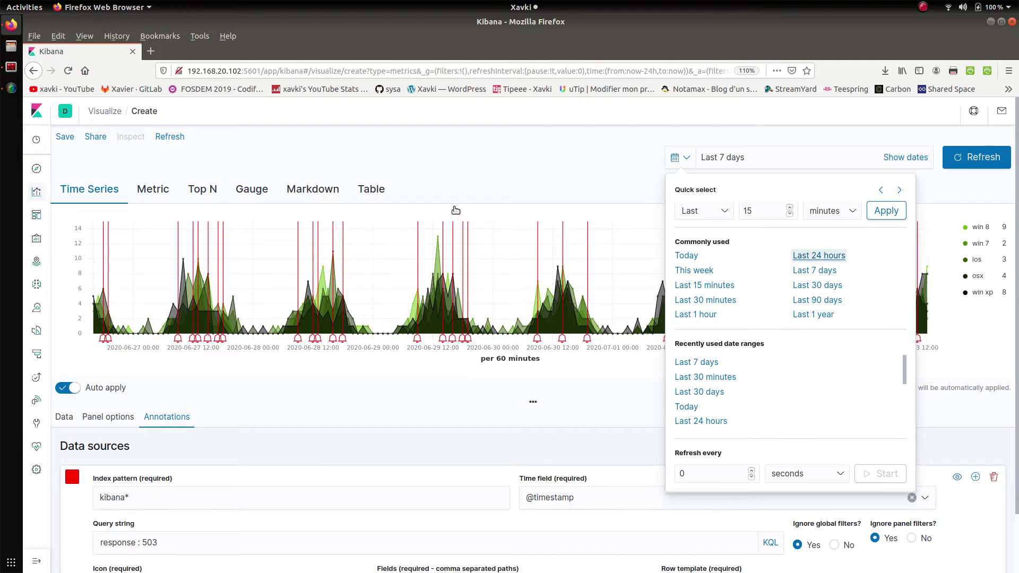
click(480, 373)
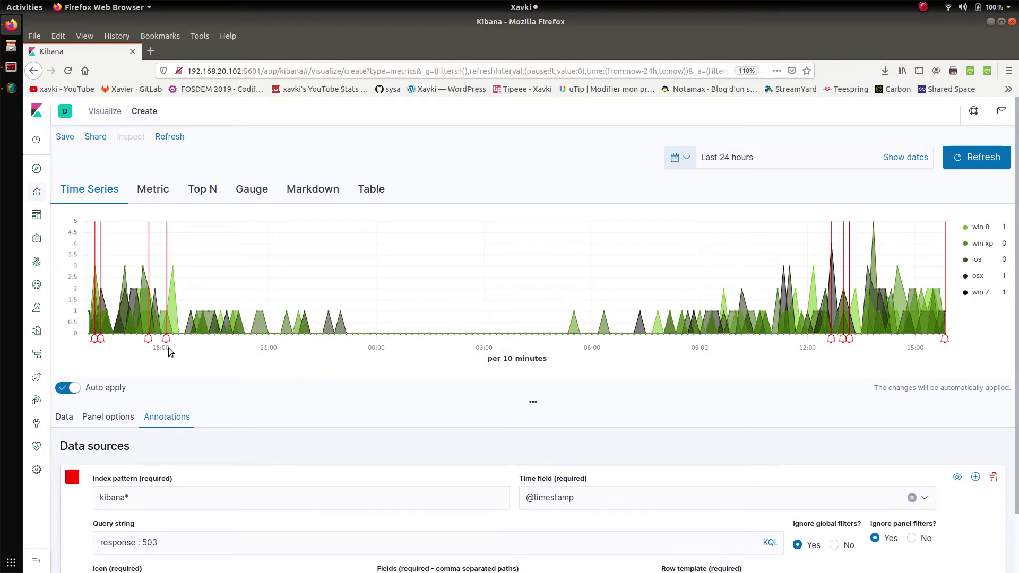
mouse_move(166, 341)
mouse_move(831, 342)
scroll(1017, 402, down, 2)
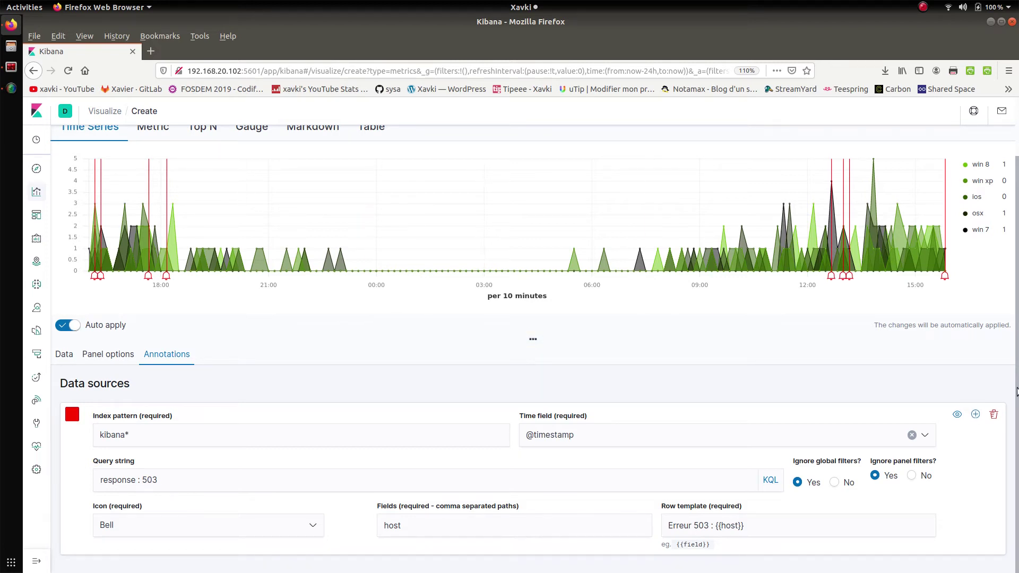
scroll(509, 345, up, 2)
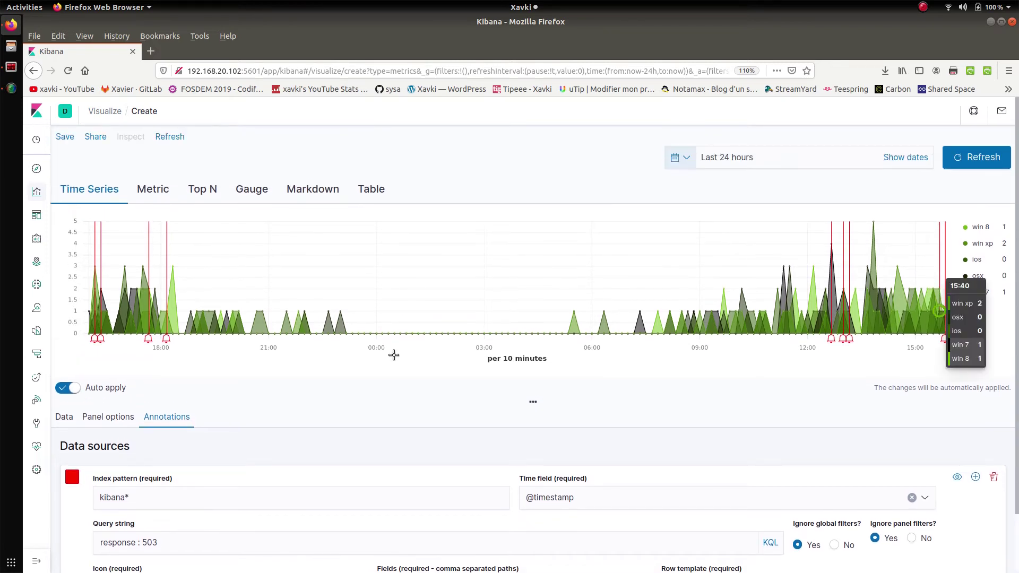
Step: Switch the visualization to Metric and examine its data settings, panel options, color rule conditions and filter syntax options
click(154, 190)
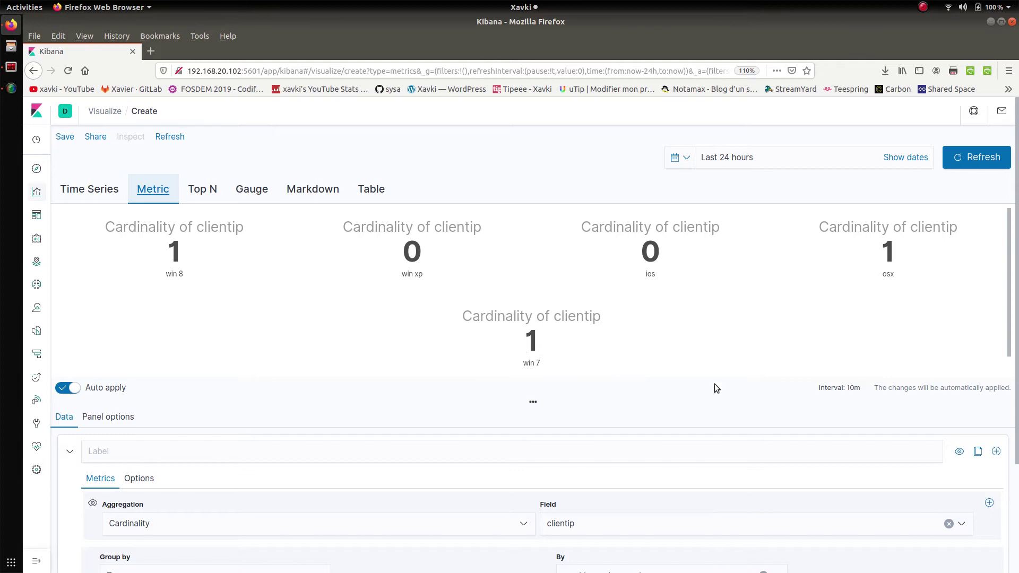
scroll(1018, 390, down, 3)
drag(1017, 390, 1016, 449)
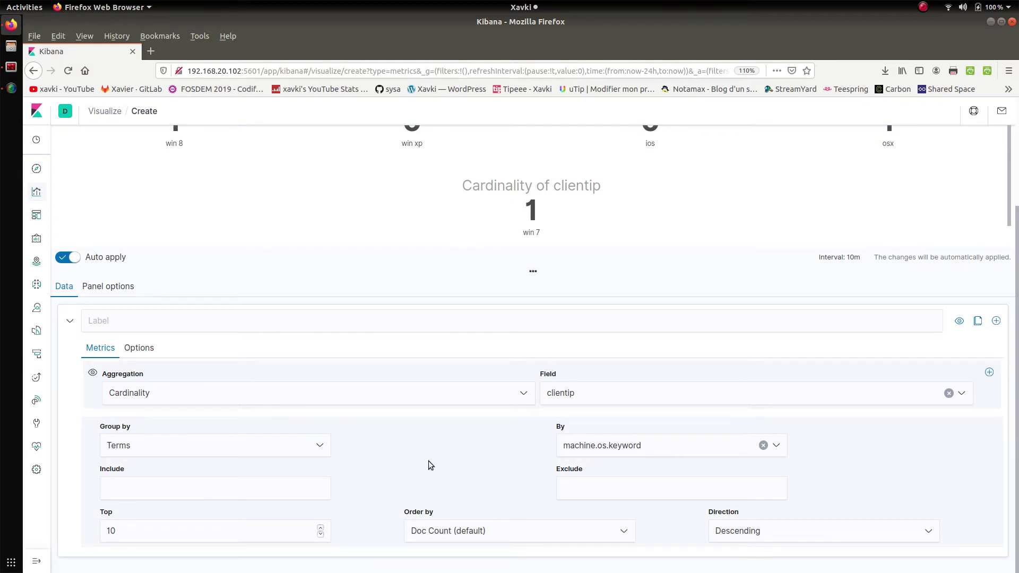
click(115, 287)
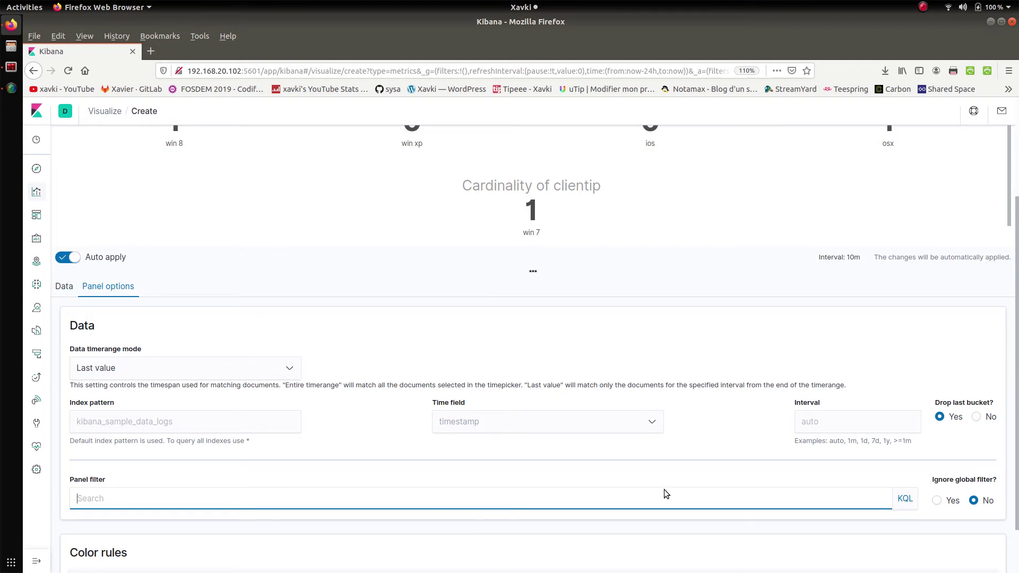
scroll(1017, 384, down, 2)
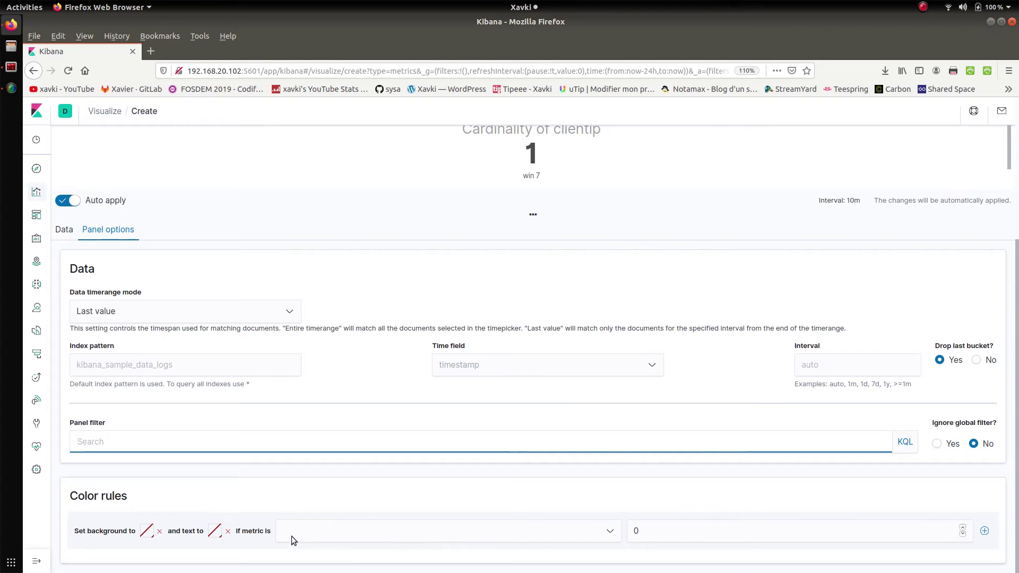
click(370, 531)
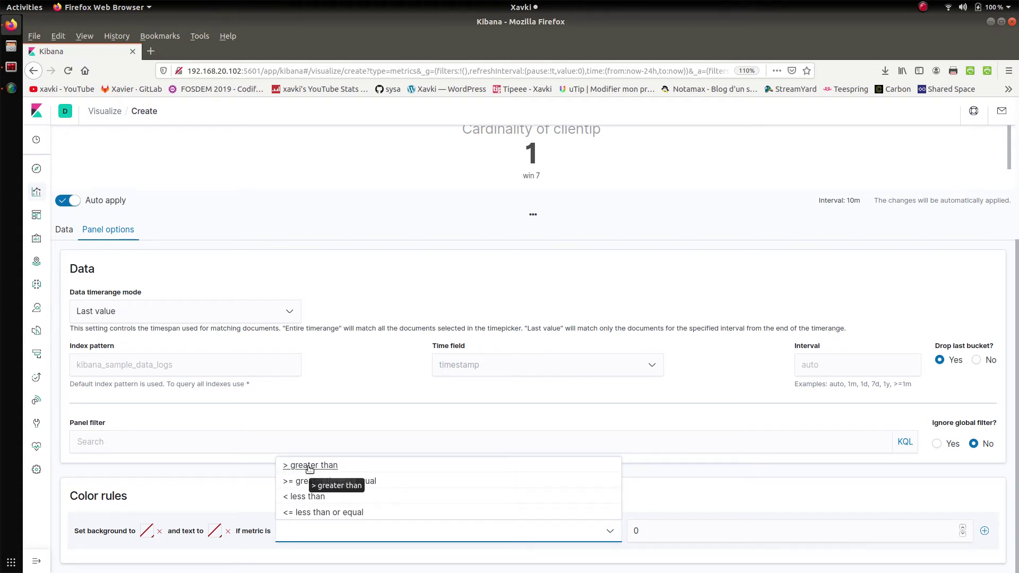
click(657, 441)
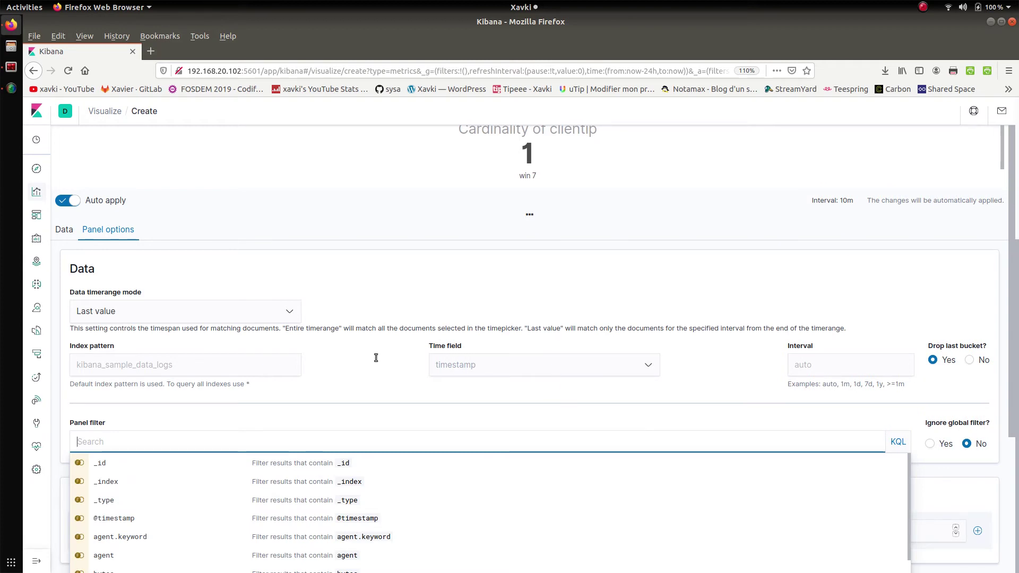
click(898, 442)
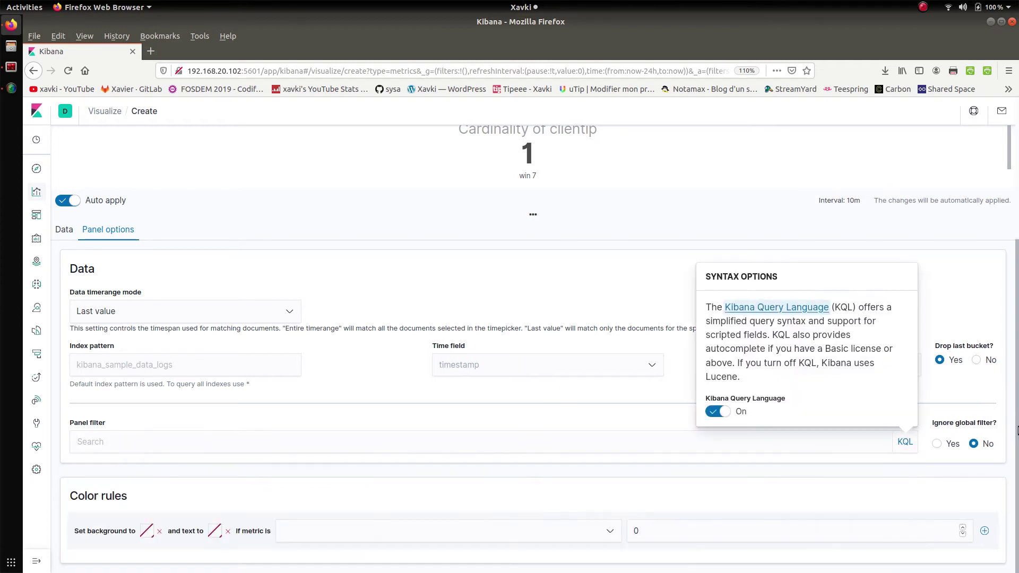
click(765, 473)
drag(1018, 467, 587, 141)
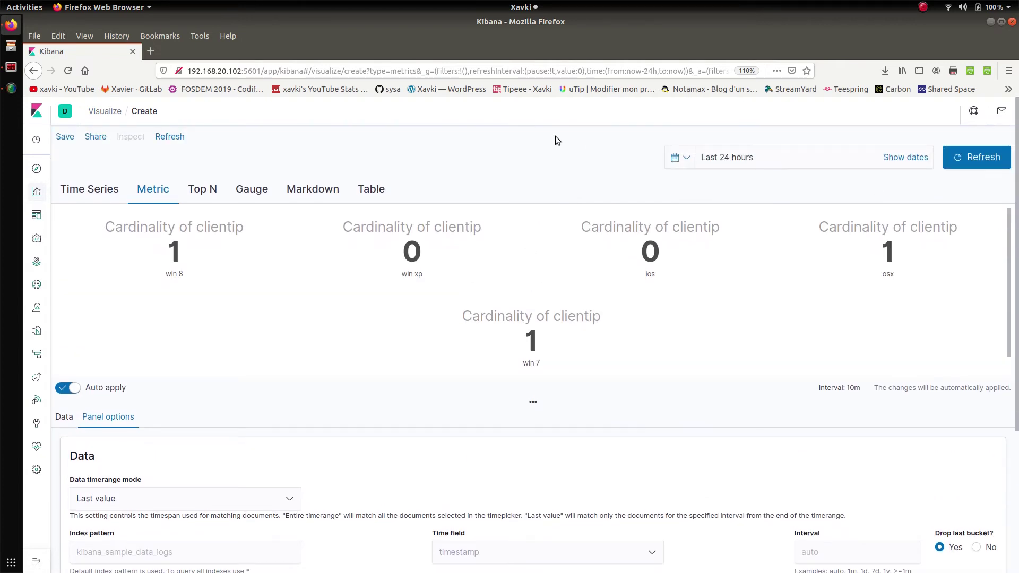
Step: Set the time range to the last 7 days and view the data as Top N and as Gauge
click(684, 161)
click(809, 270)
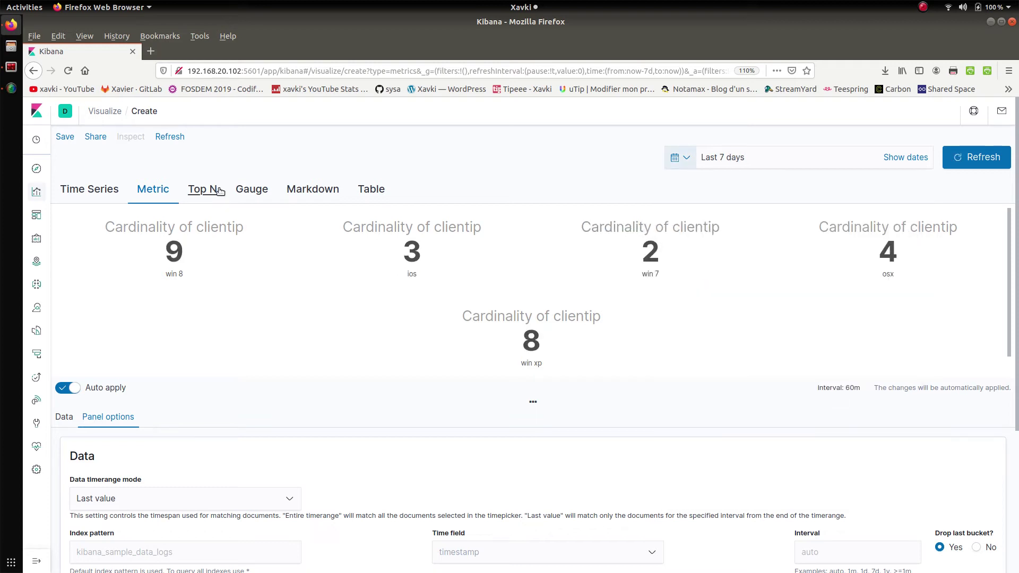
click(220, 191)
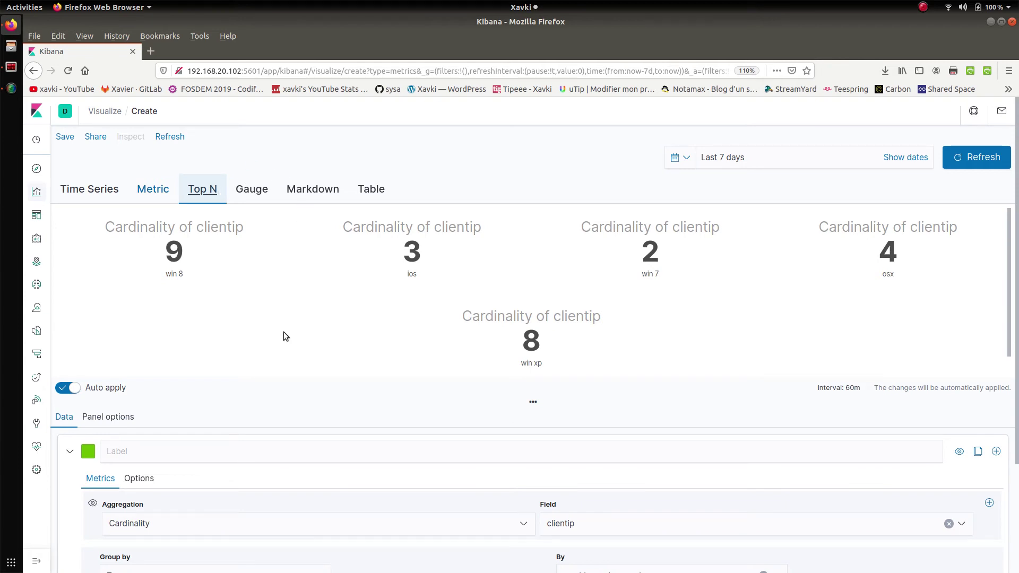
click(255, 190)
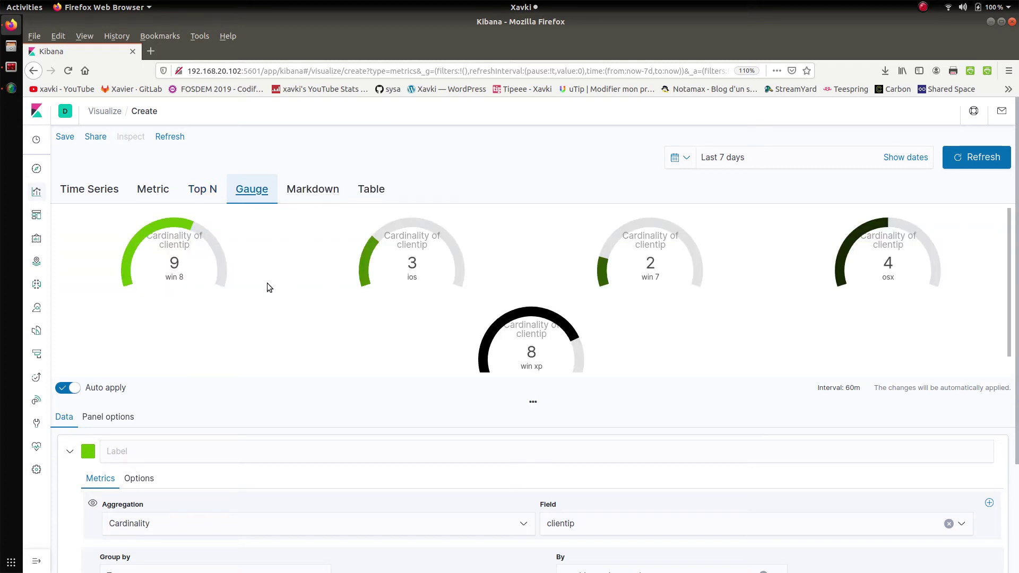
Step: Switch the visualization to Markdown and copy the variable {{ win_8.last.raw }} into its text
click(311, 194)
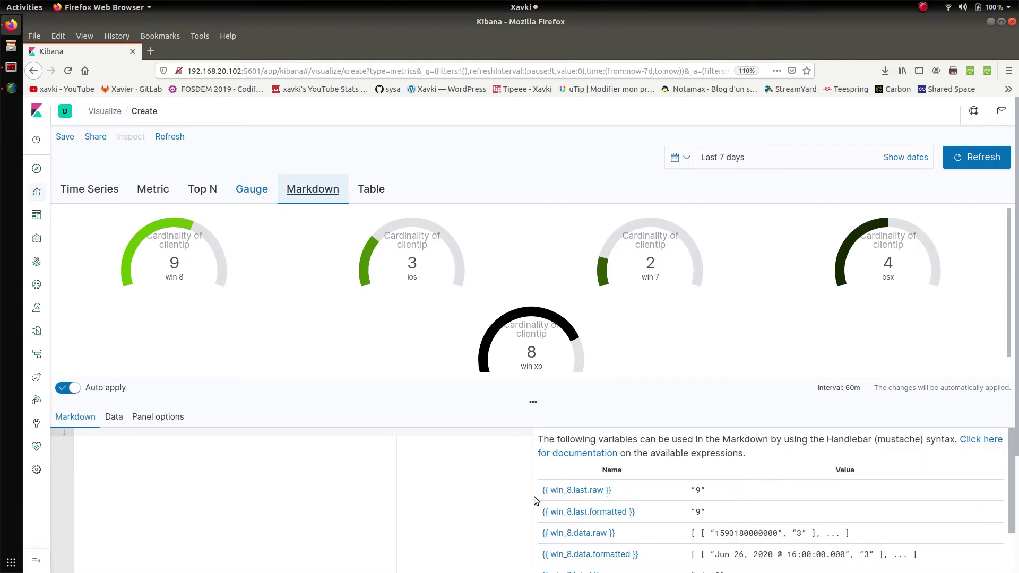
drag(623, 490, 524, 491)
click(616, 493)
drag(617, 493, 544, 495)
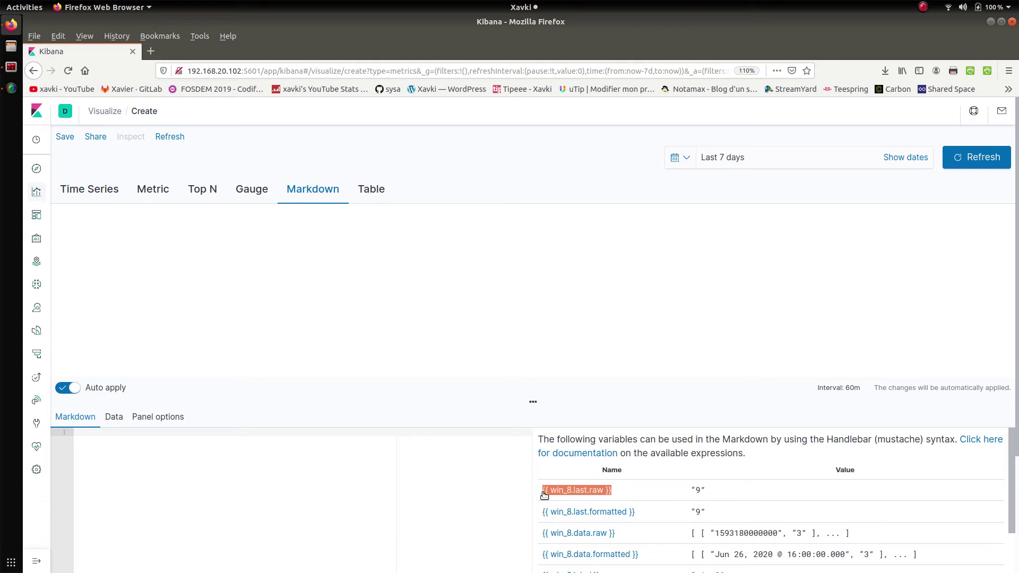
key(ctrl+c)
click(346, 509)
key(ctrl+v)
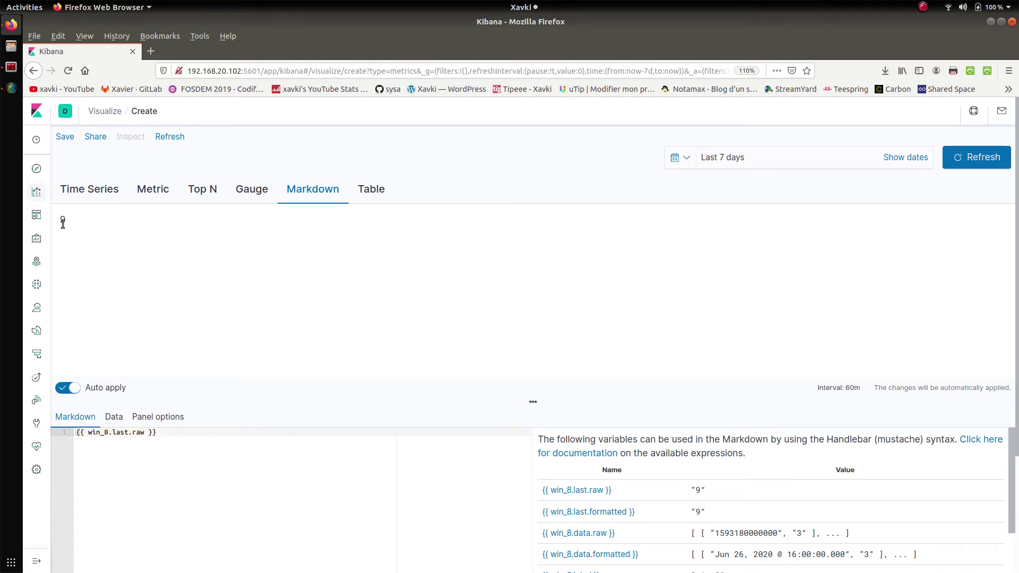
Step: Add the label "Win 8 : " in front of the variable in the Markdown text
click(77, 434)
text(#)
text(in 8 :)
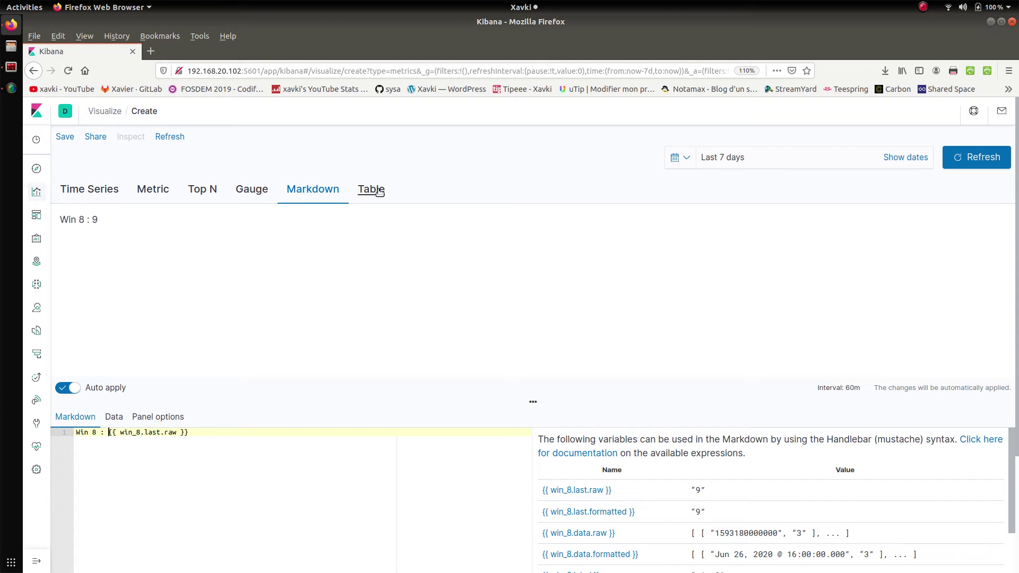
Step: Switch the visualization to Table and group its rows by the machine.os.keyword field
click(379, 192)
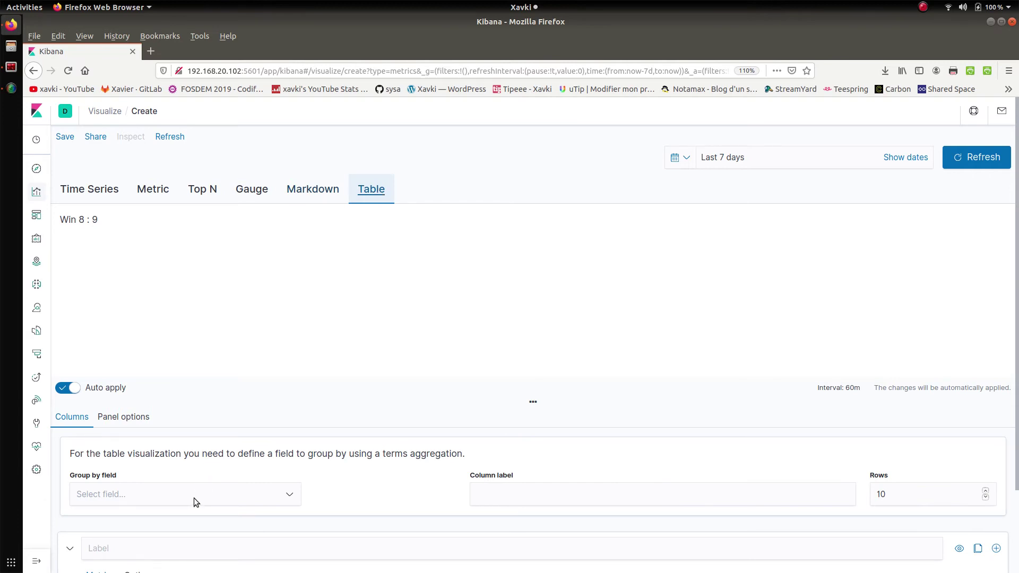
click(282, 488)
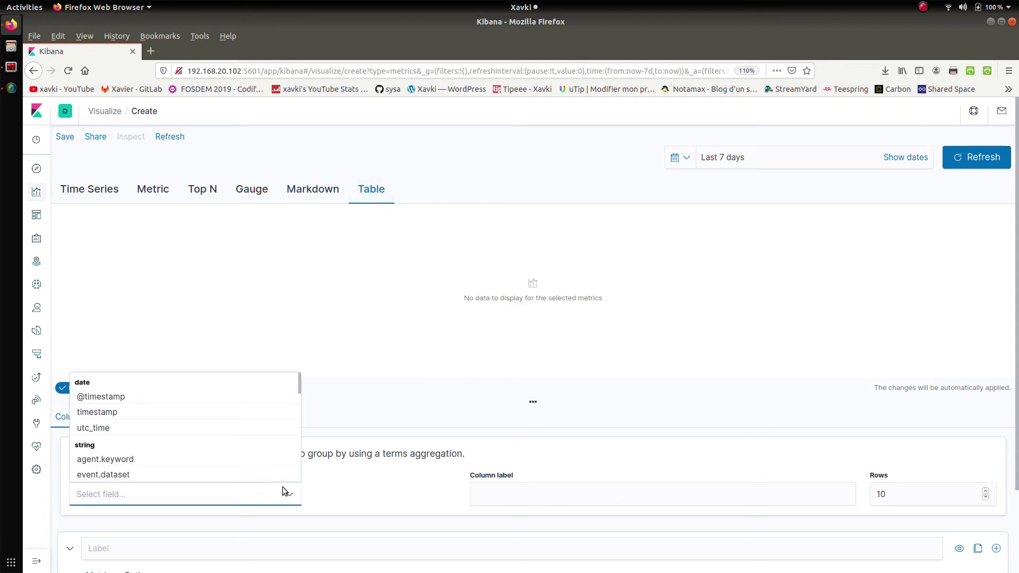
text(mac)
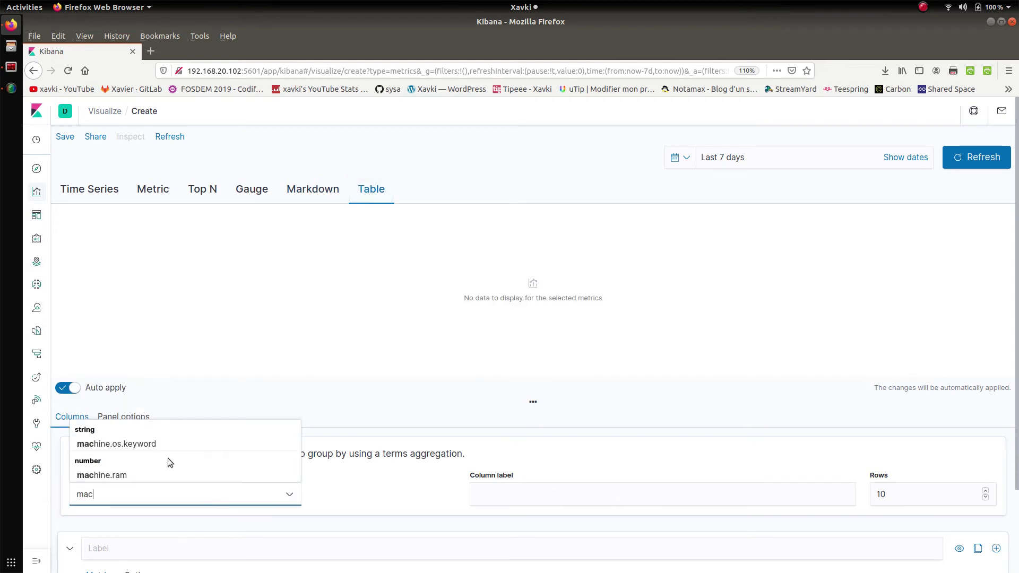
click(136, 444)
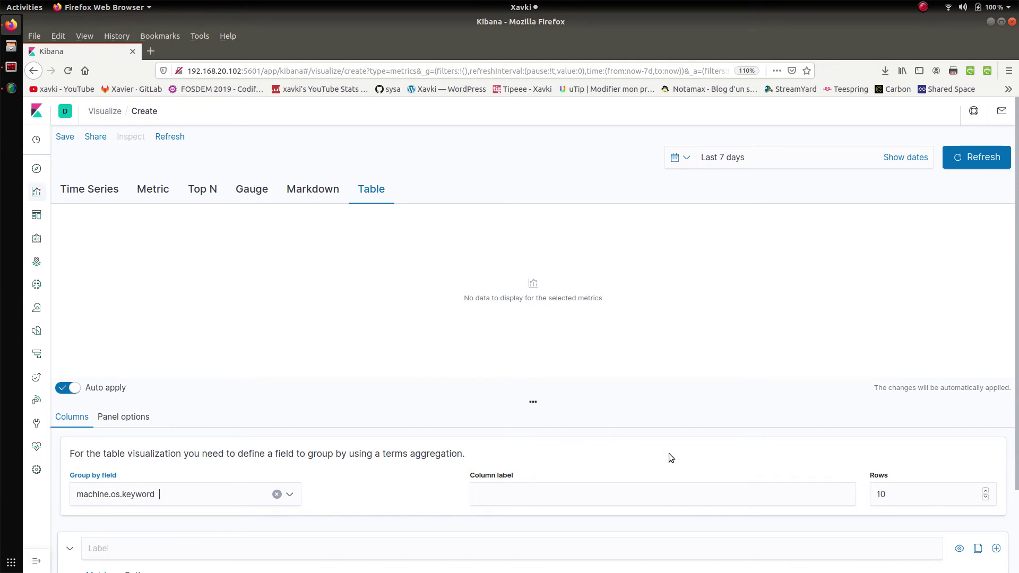
scroll(1016, 334, down, 1)
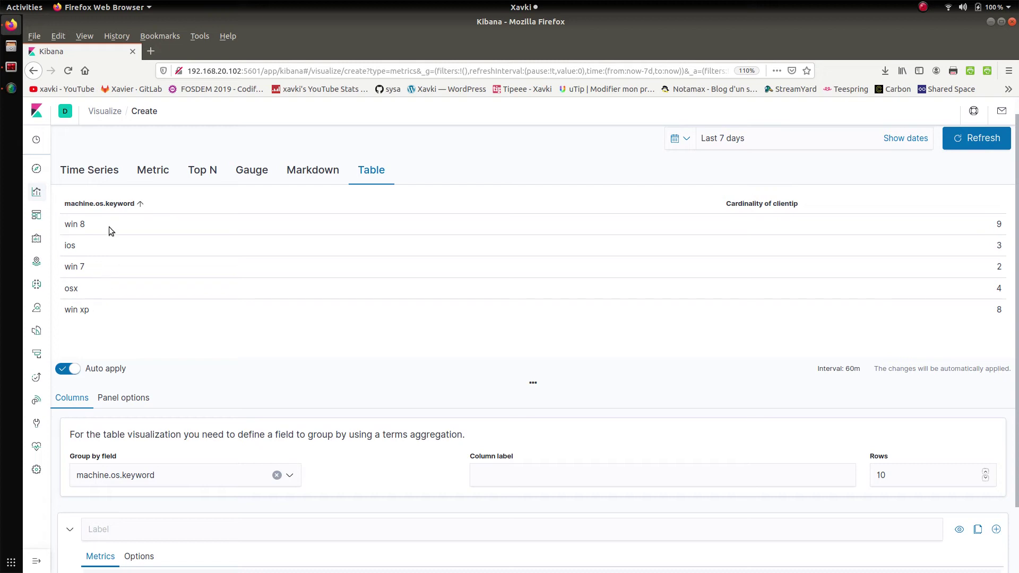
Step: Switch the visualization back to Time Series and change the data series color to grey
click(93, 173)
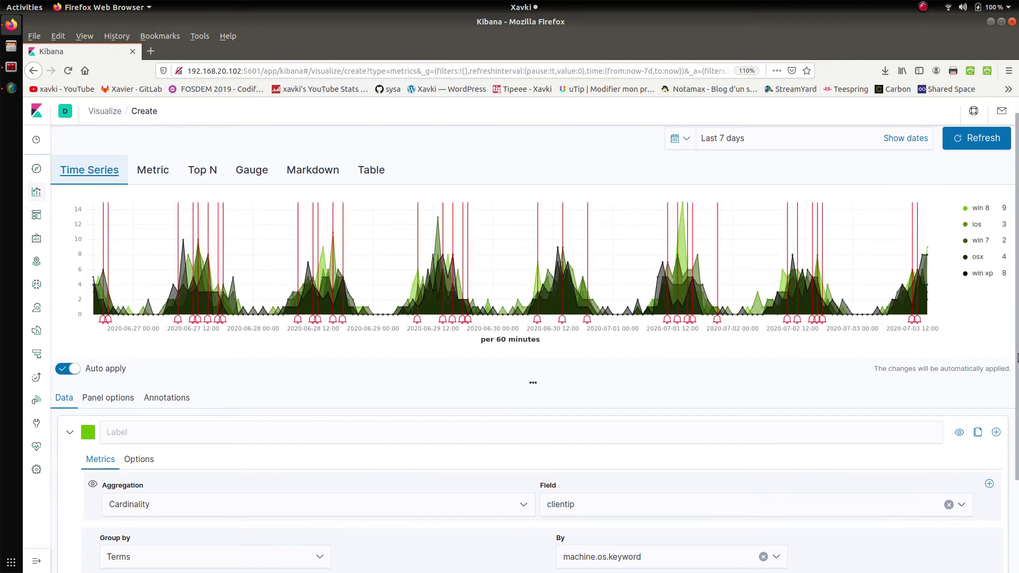
drag(1018, 357, 1017, 335)
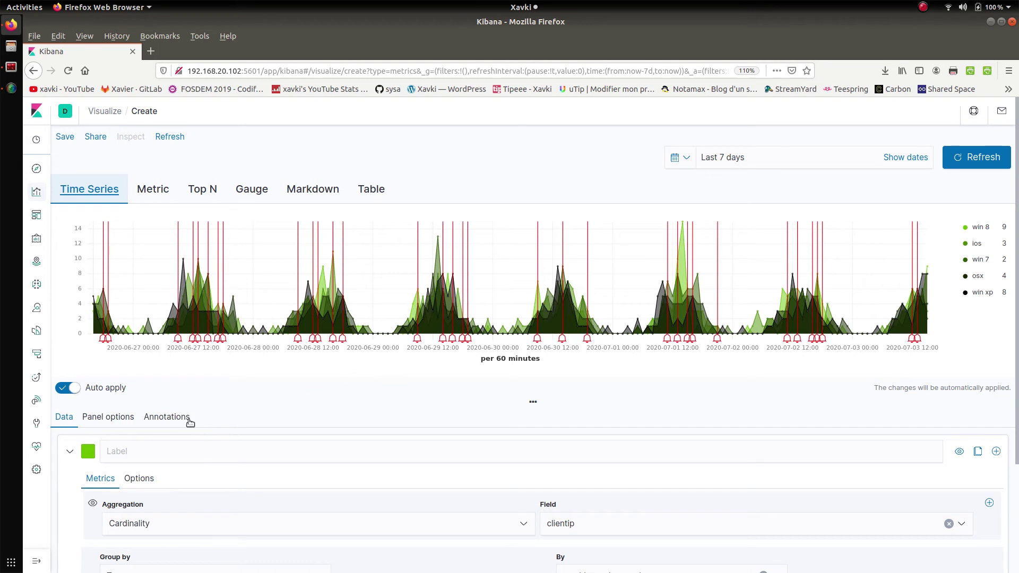
click(125, 422)
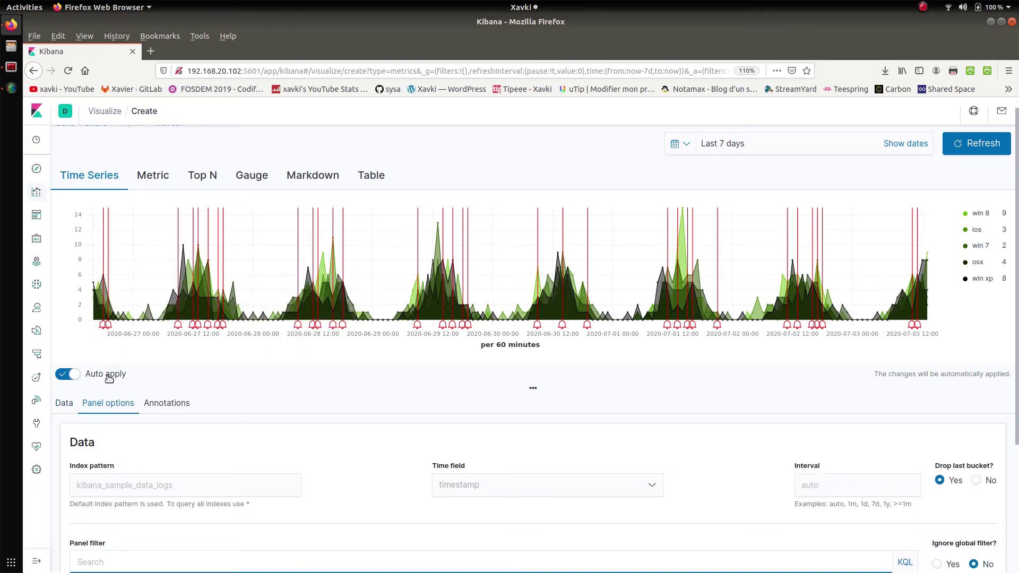
click(64, 404)
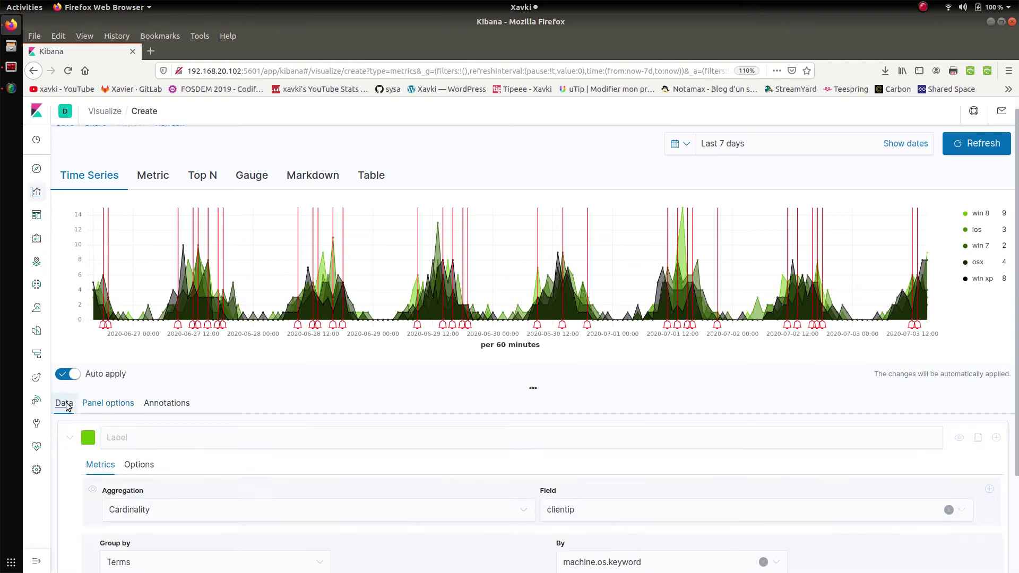
click(88, 443)
click(86, 479)
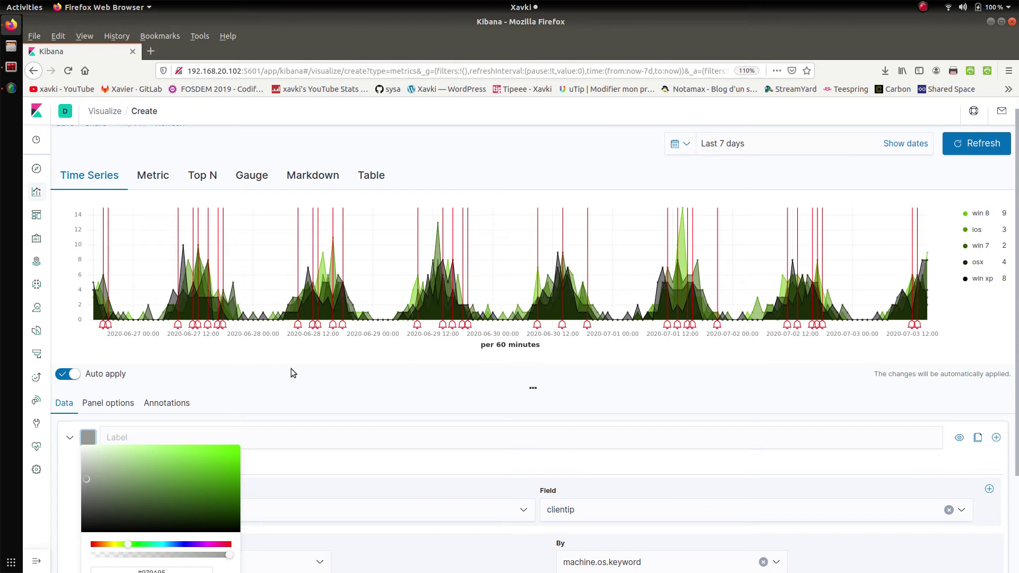
click(457, 228)
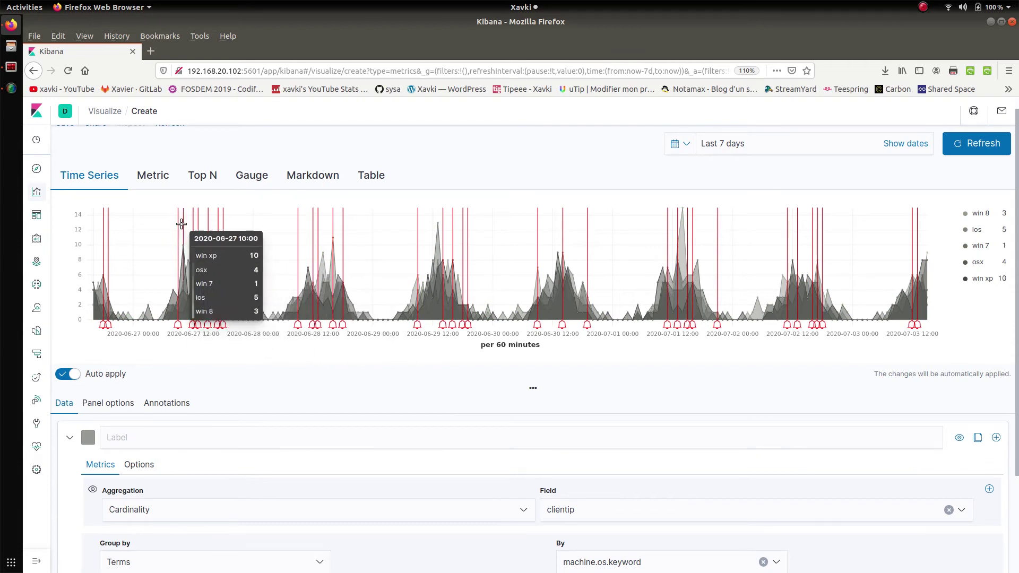
Step: View the recolored data as Top N and look over its metric and grouping settings
click(206, 177)
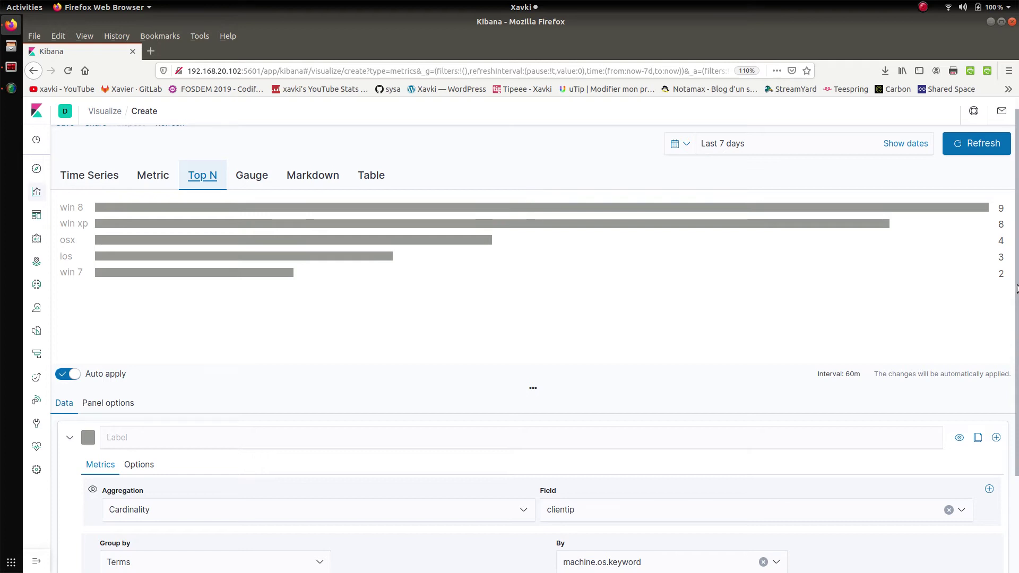
drag(1017, 289, 1017, 417)
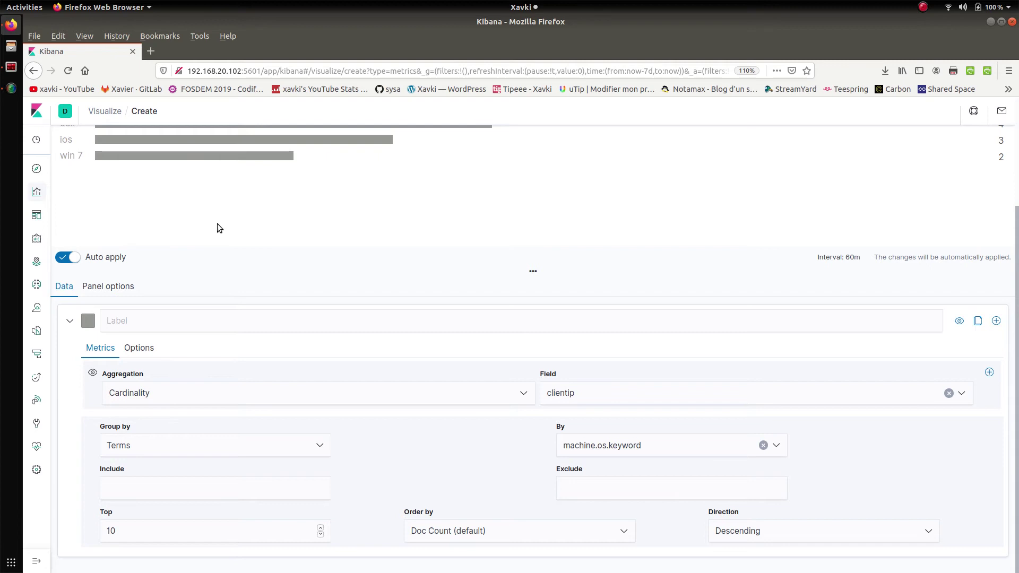
scroll(1017, 484, up, 4)
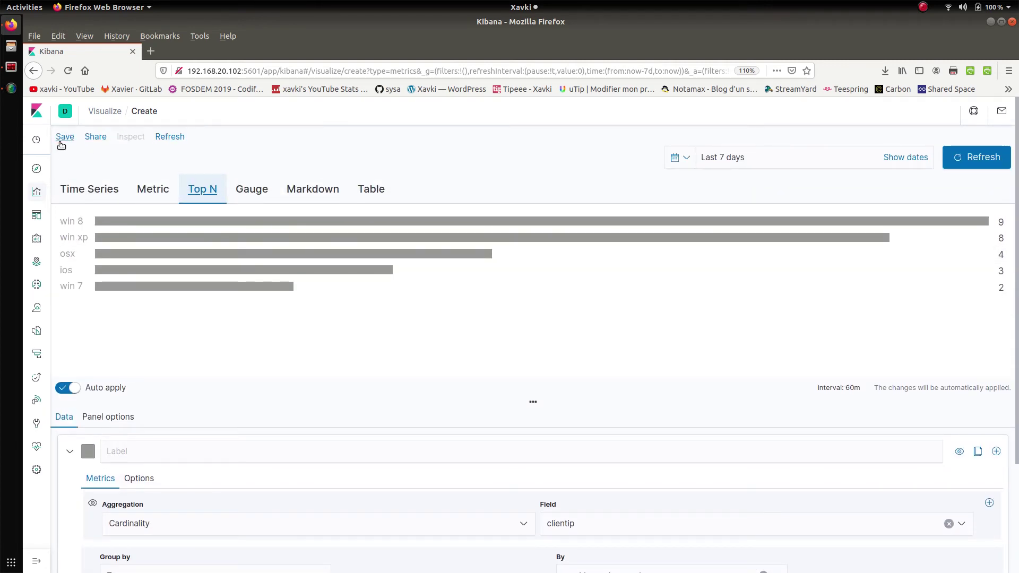
Step: Leave the unsaved visualization and create a new Pie visualization from the index pattern kibana_sample_data_logs
click(117, 112)
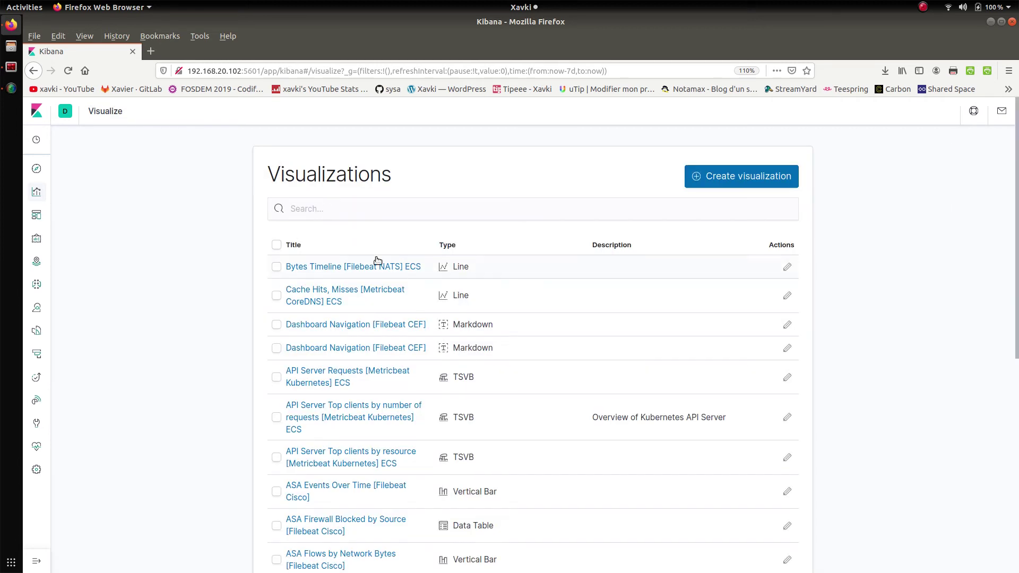
click(747, 179)
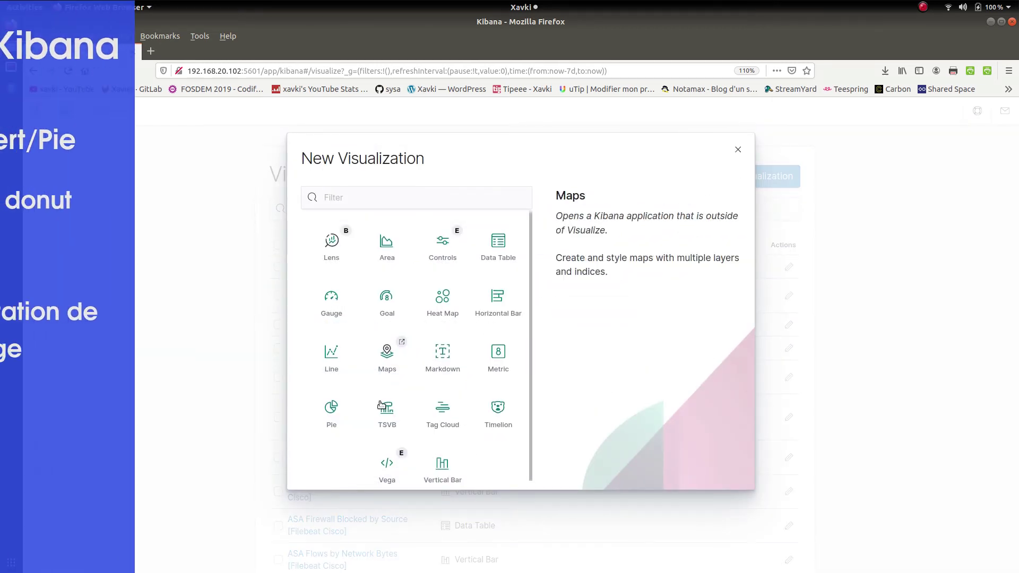
click(331, 423)
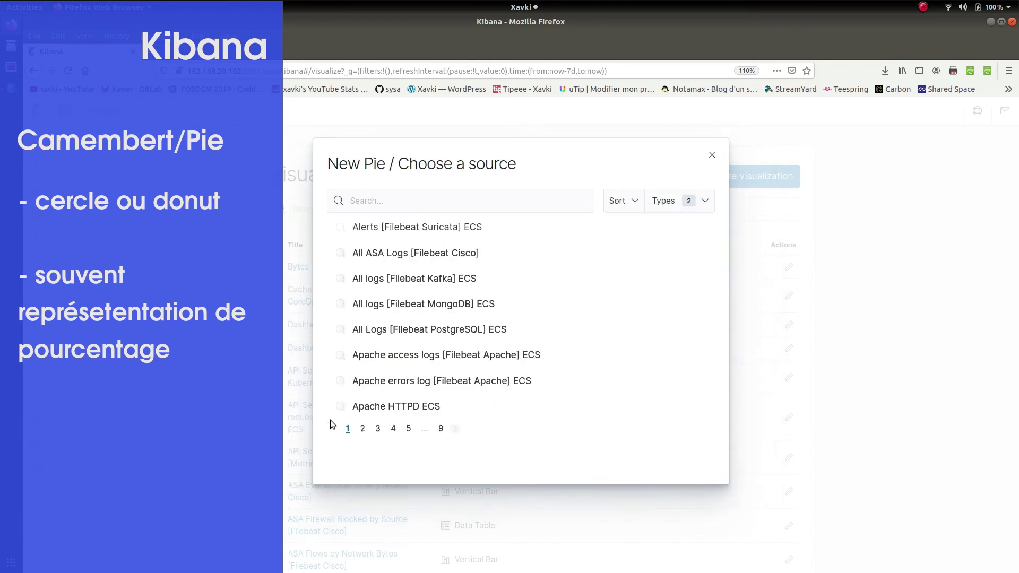
click(689, 204)
click(659, 255)
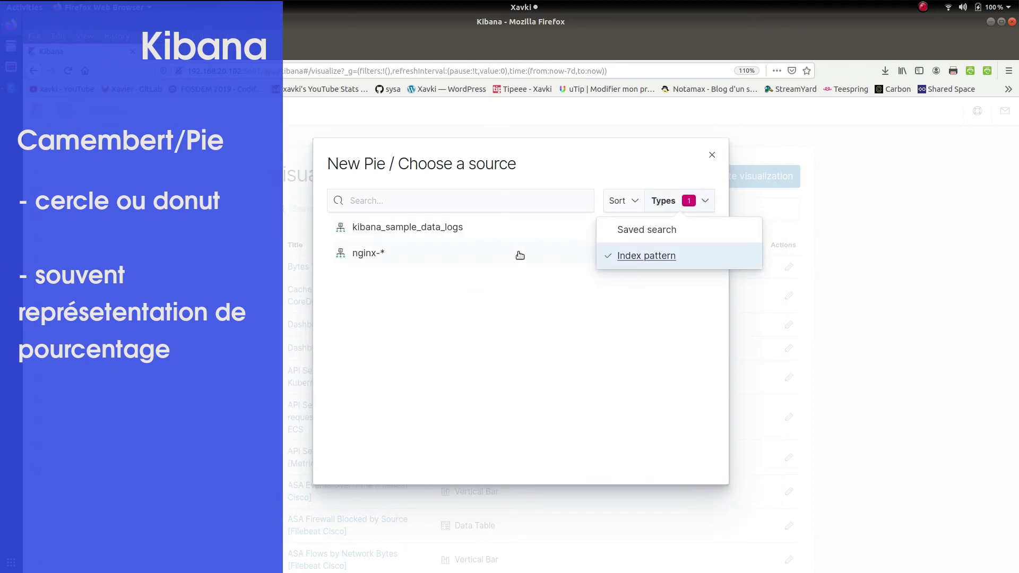
click(467, 233)
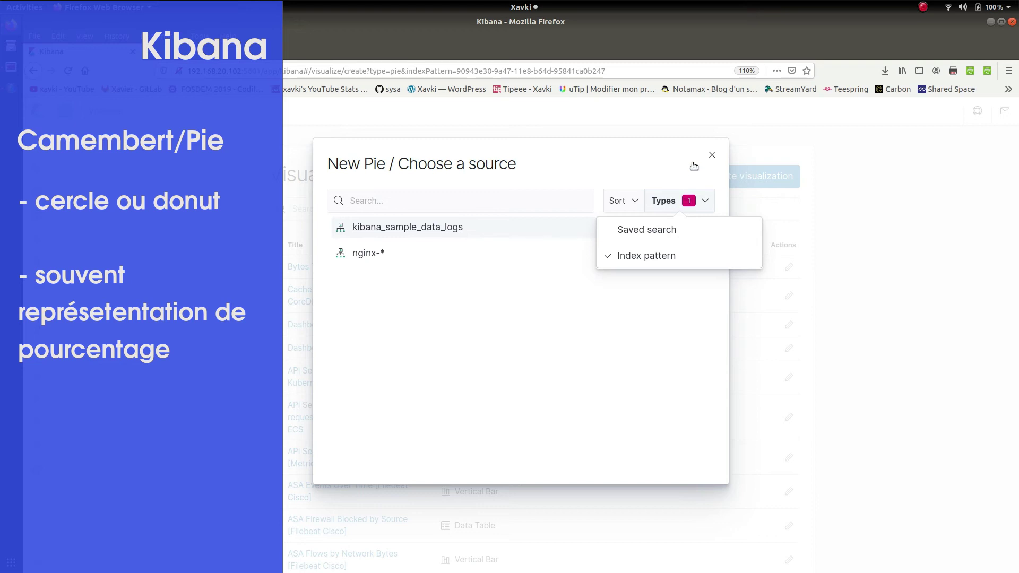